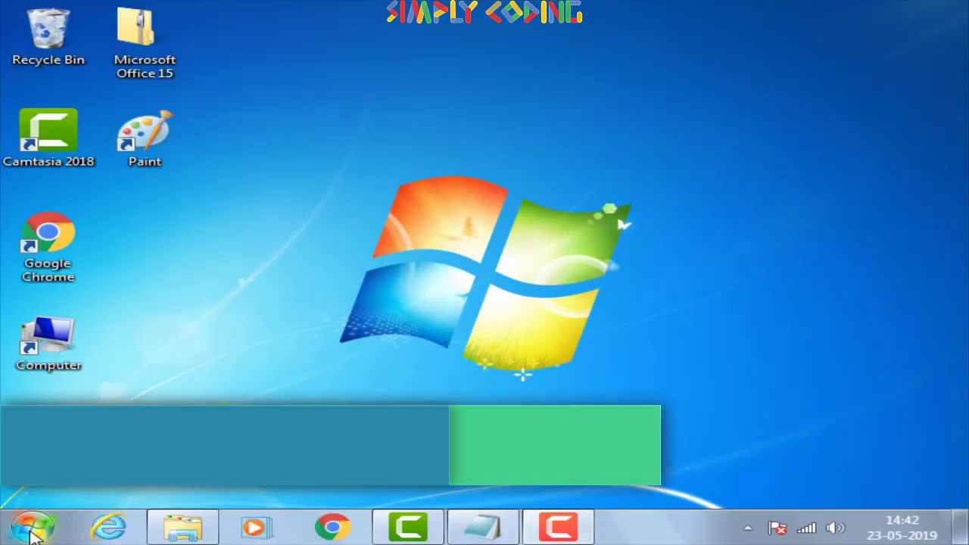
# Launch Notepad from the Start menu, view its File menu, then close the blank document.
pyautogui.click(31, 530)
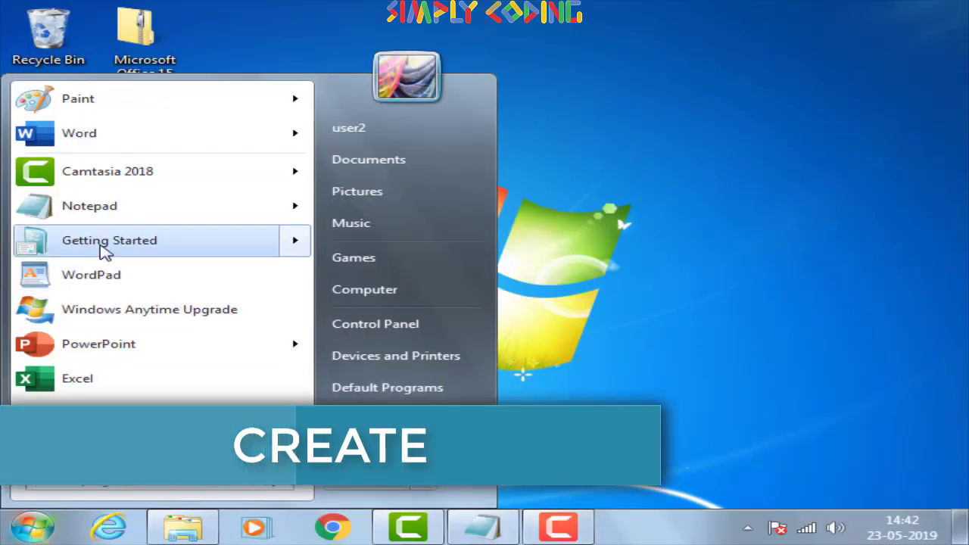
pyautogui.click(113, 207)
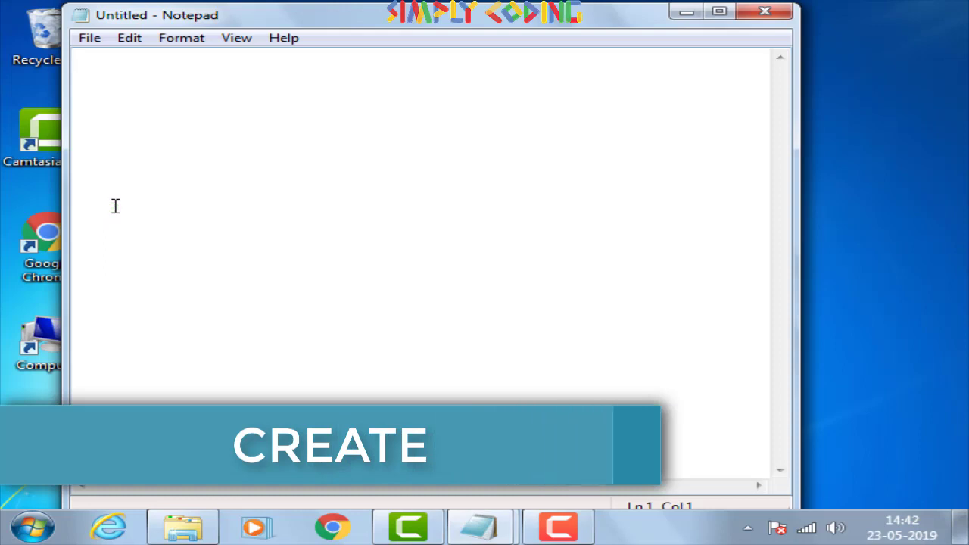
pyautogui.click(93, 38)
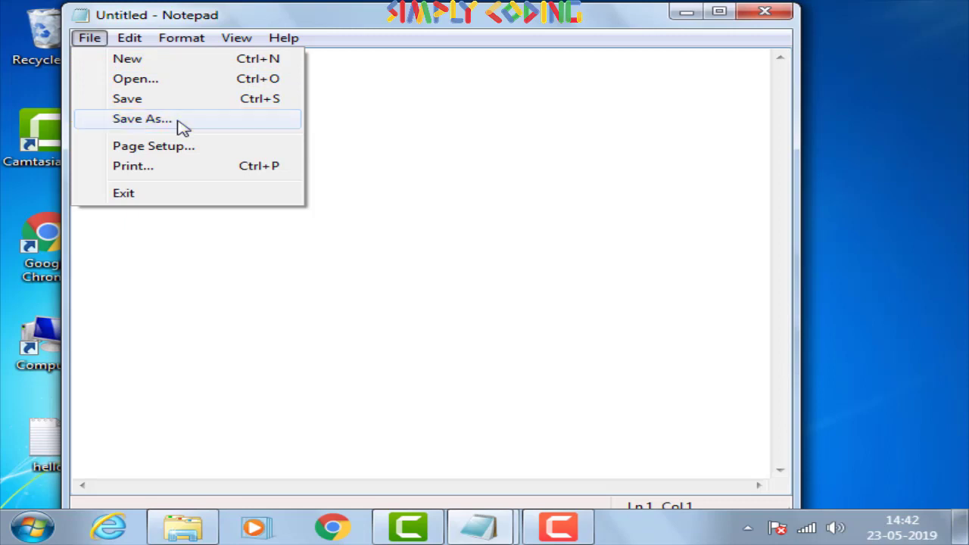
pyautogui.click(689, 95)
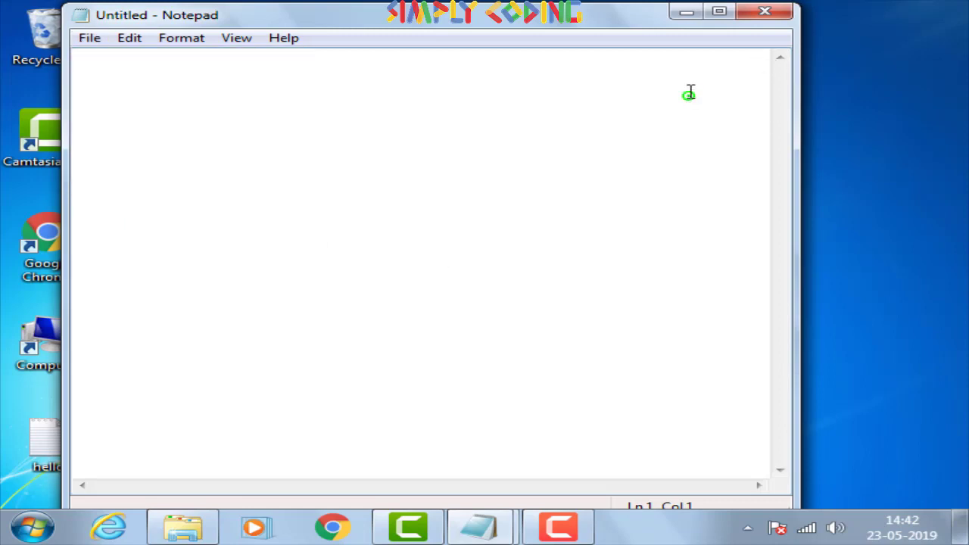
pyautogui.click(764, 14)
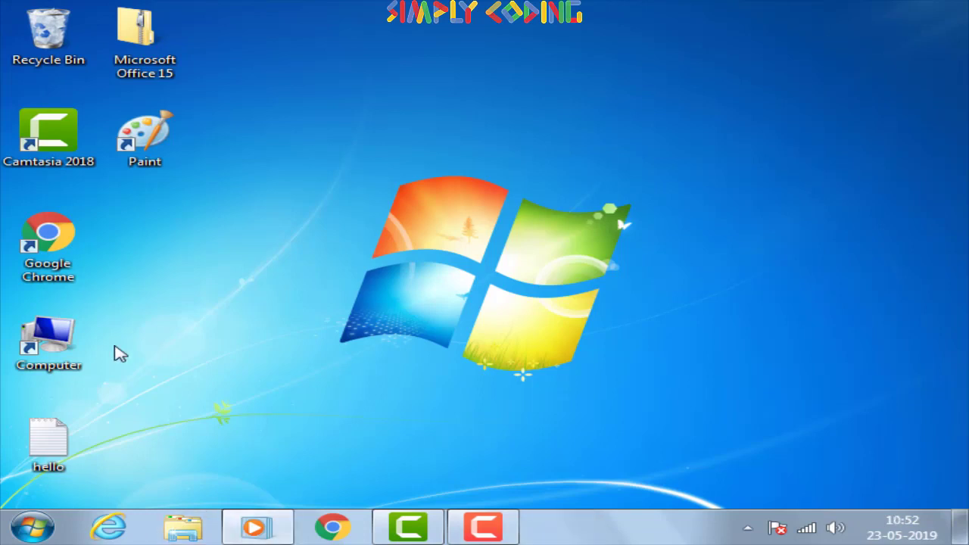
# From Computer, go to Documents and add a new text document named info.
pyautogui.doubleClick(49, 347)
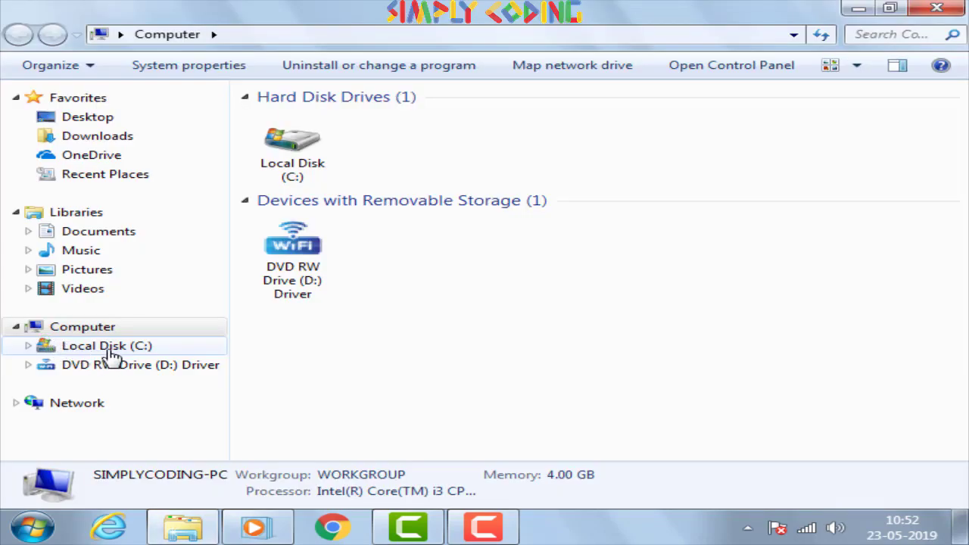
pyautogui.click(117, 237)
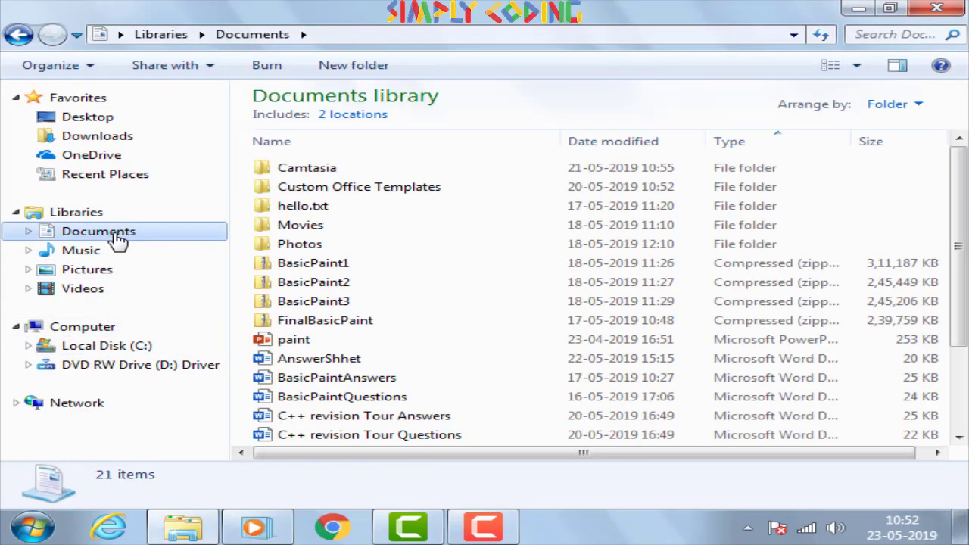
pyautogui.rightClick(460, 225)
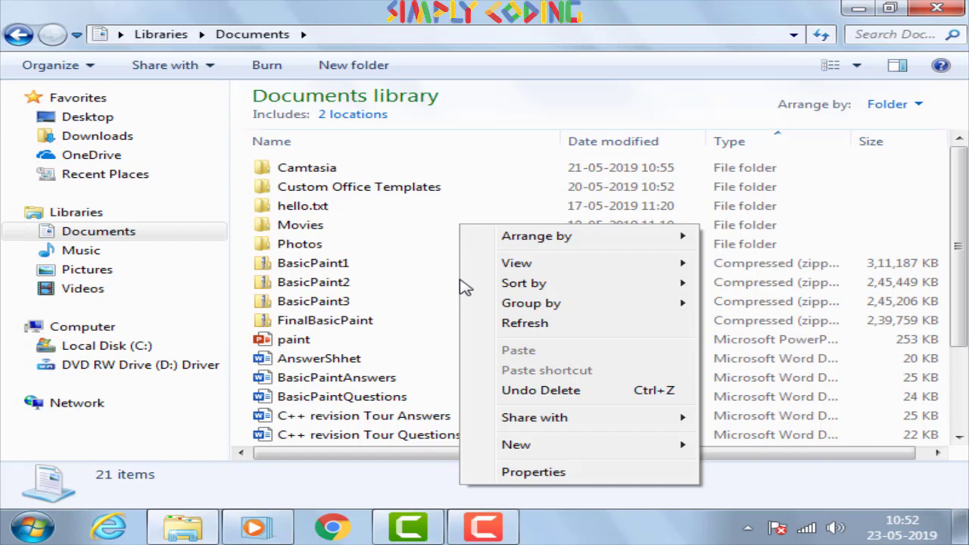
pyautogui.moveTo(510, 448)
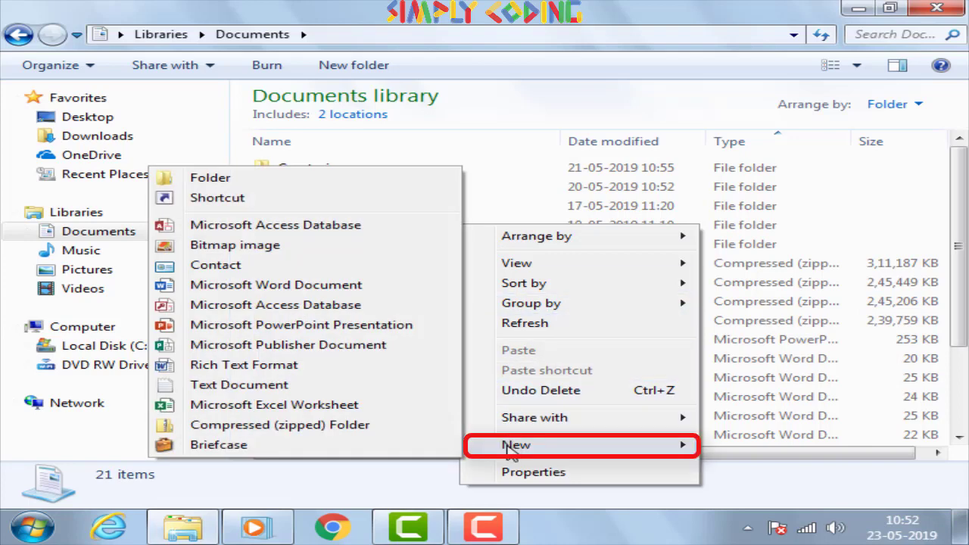
pyautogui.click(261, 385)
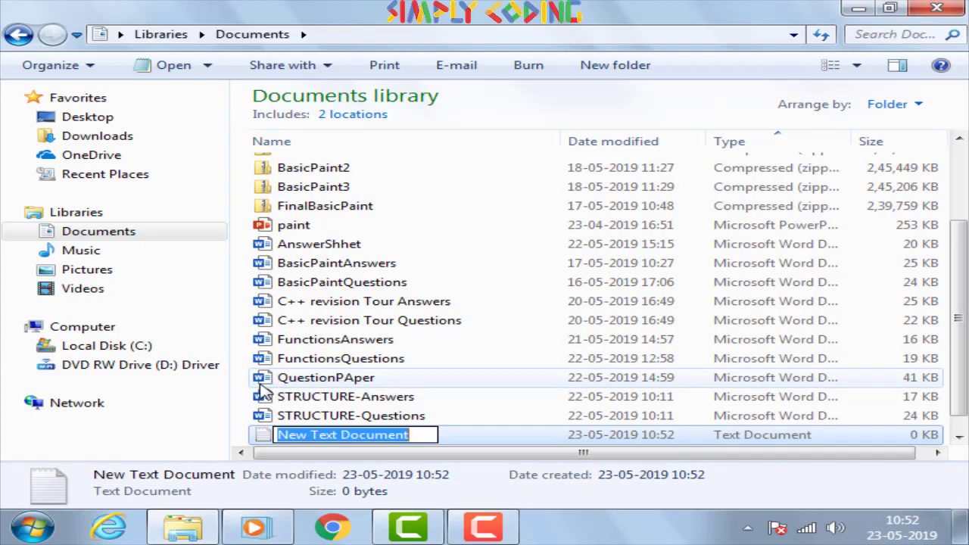
pyautogui.write('info')
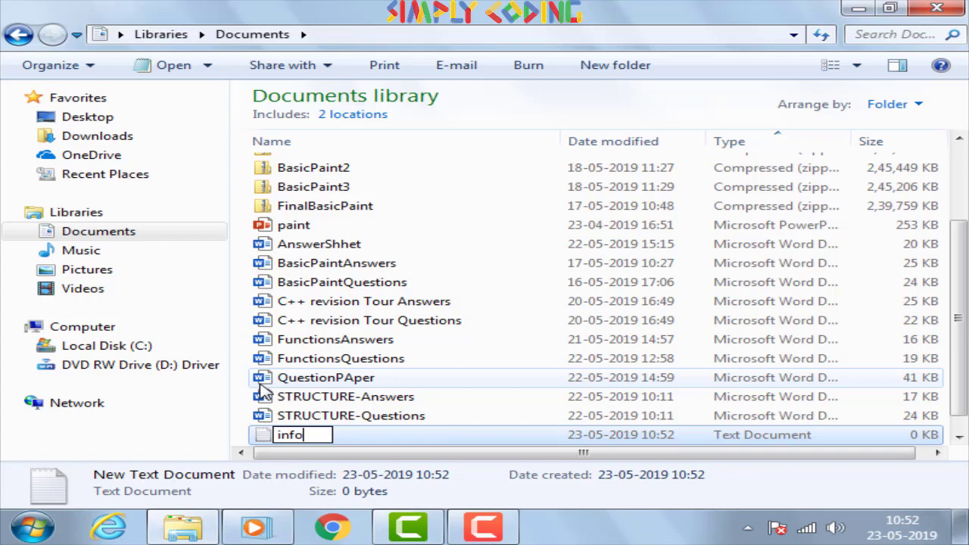
pyautogui.press('Return')
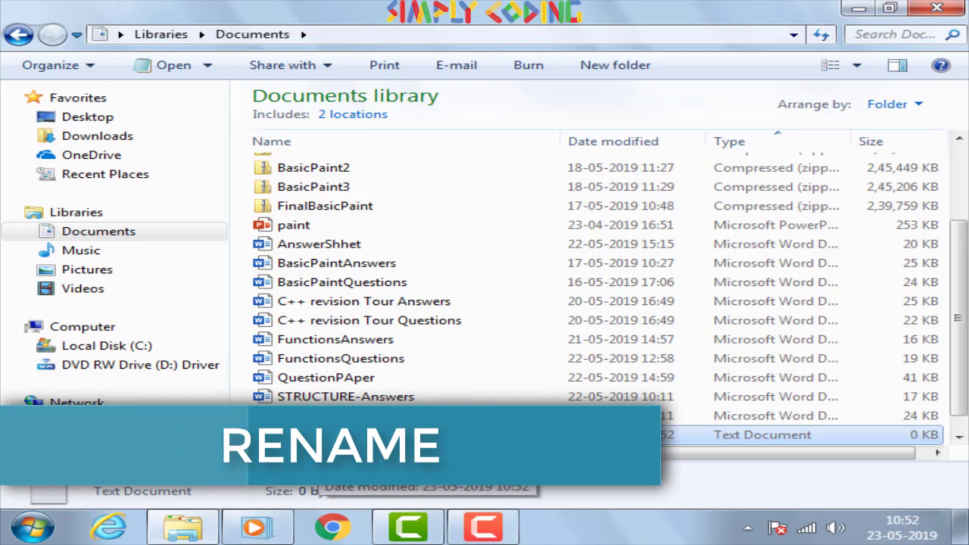
# Rename the info file to information and open it in Notepad.
pyautogui.scroll(-1, 355, 423)
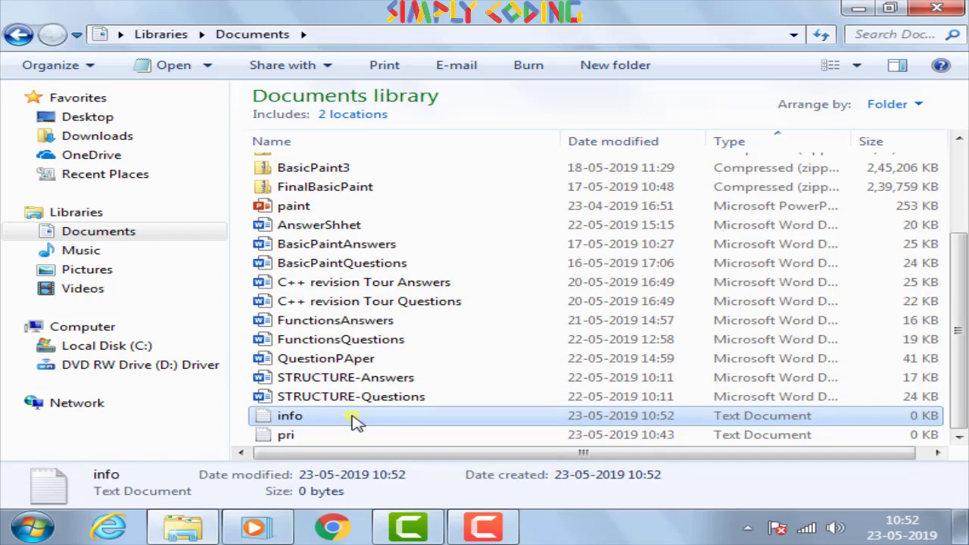
pyautogui.rightClick(355, 423)
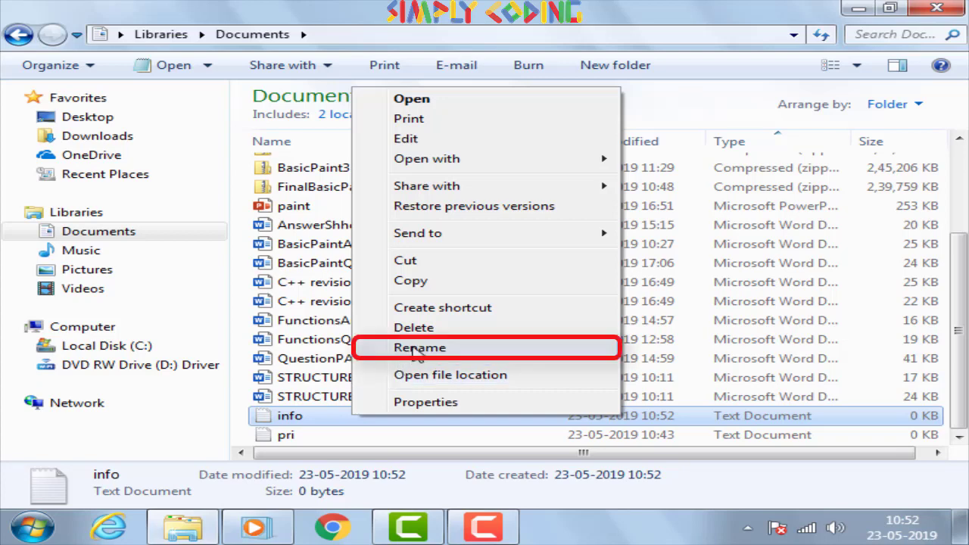
pyautogui.click(418, 349)
pyautogui.click(389, 419)
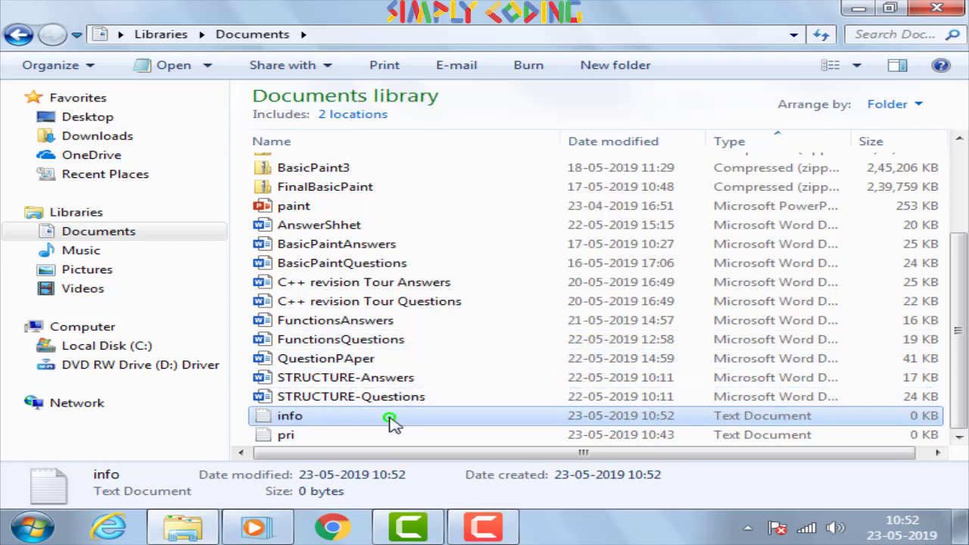
pyautogui.click(290, 421)
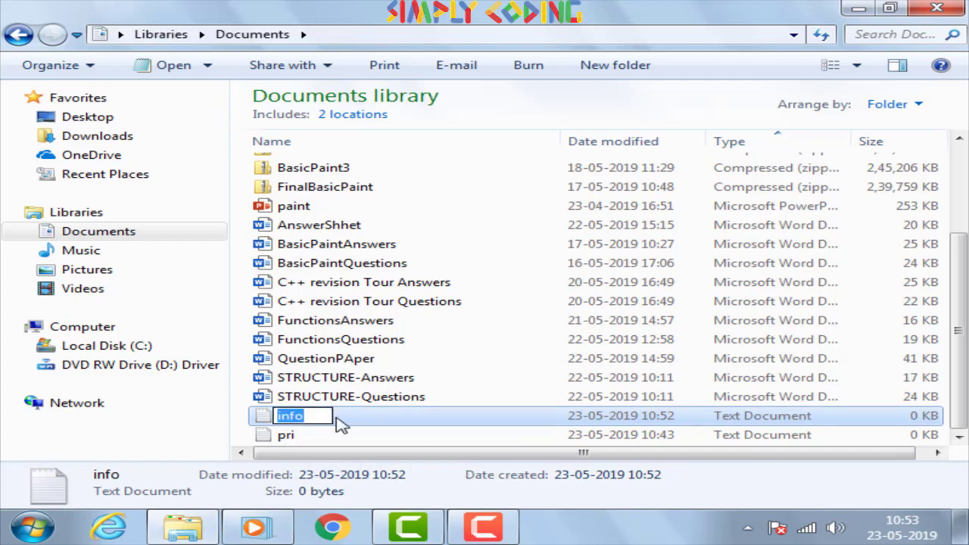
pyautogui.write('information')
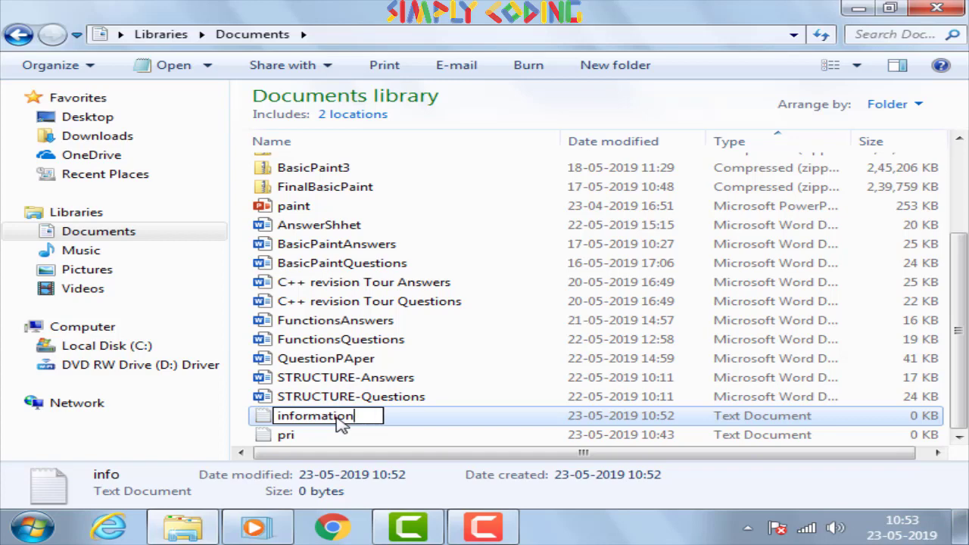
pyautogui.press('Return')
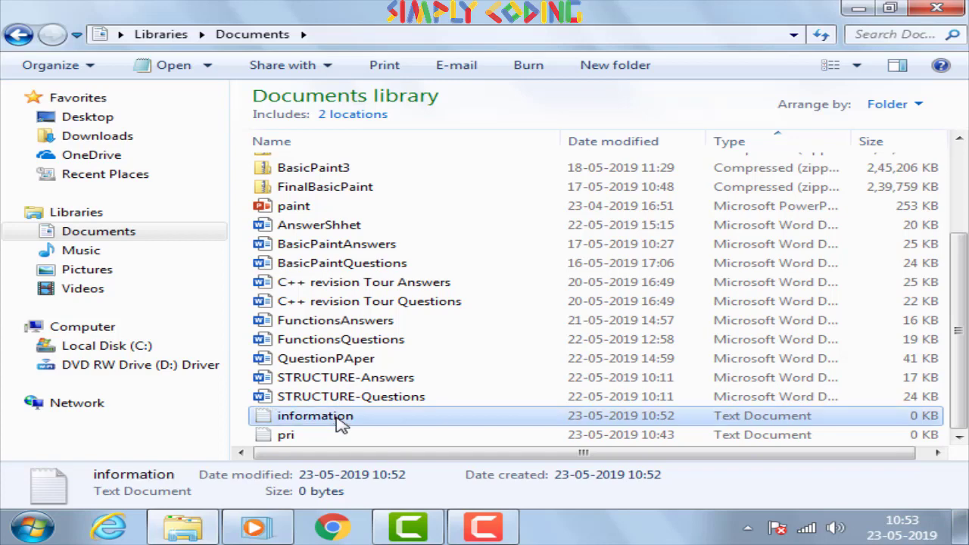
pyautogui.doubleClick(259, 420)
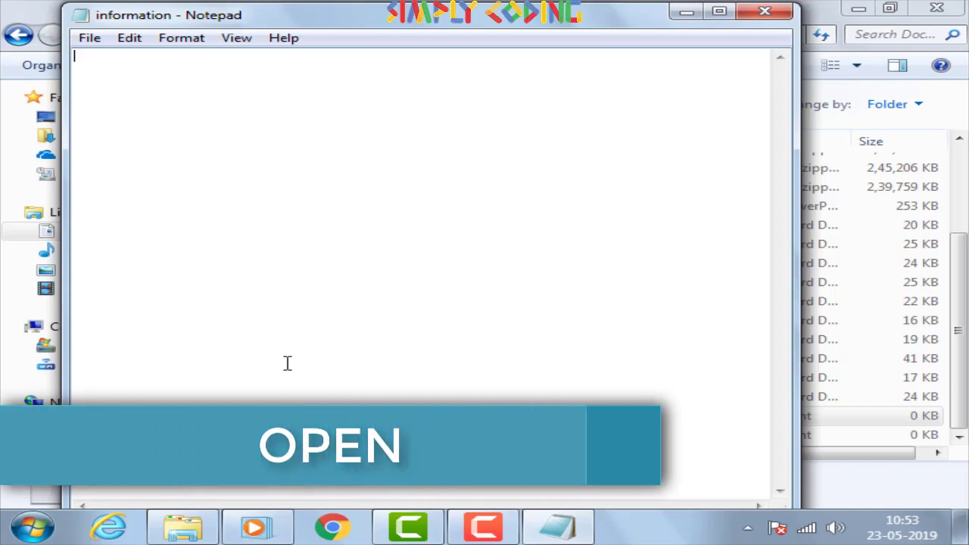
# Type 'My folder' into information.txt and save it when closing Notepad.
pyautogui.write('My folder')
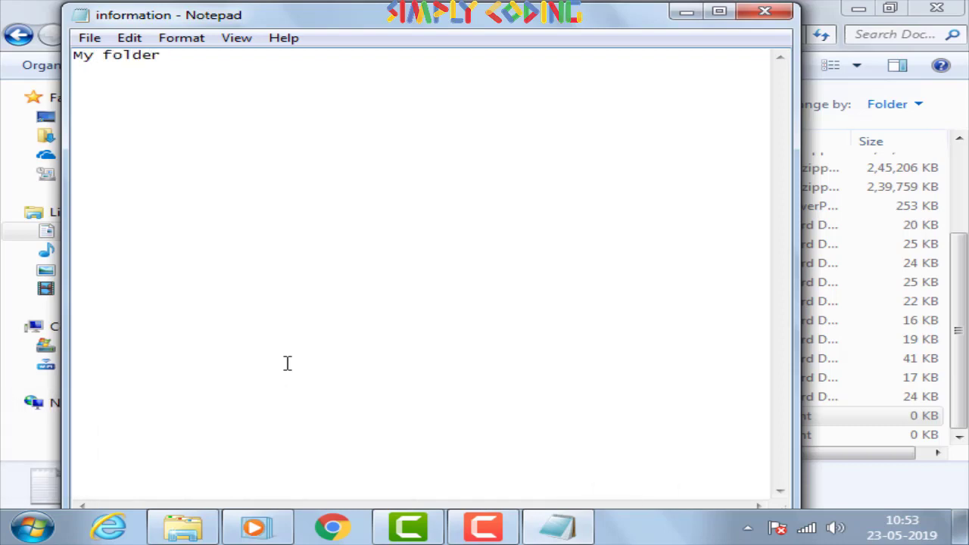
pyautogui.click(765, 11)
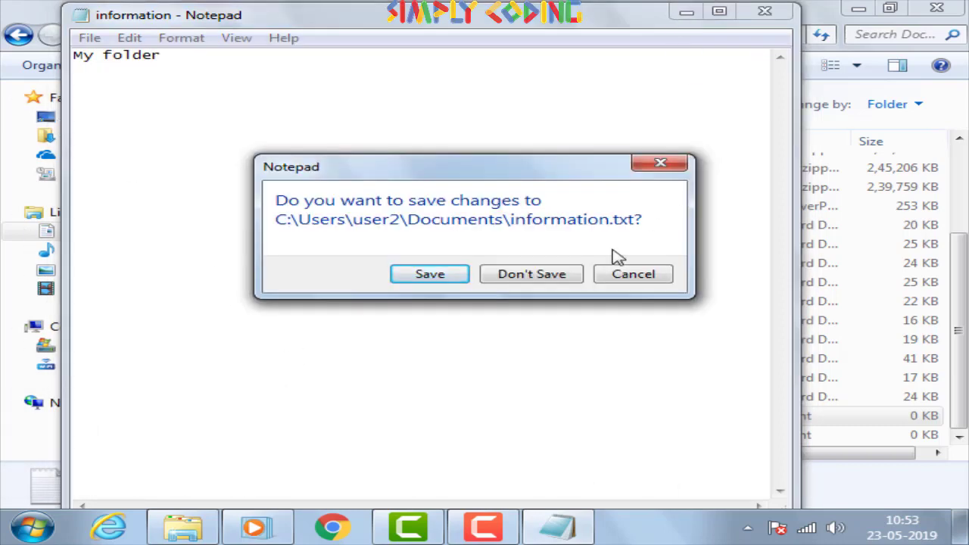
pyautogui.click(431, 273)
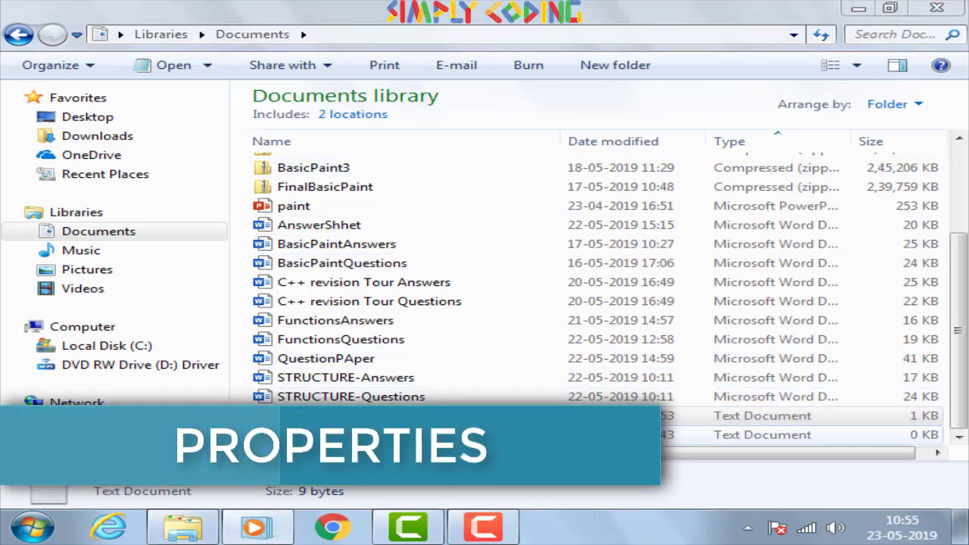
# Check the information file's Properties on the Security and General tabs, then cancel.
pyautogui.click(348, 419)
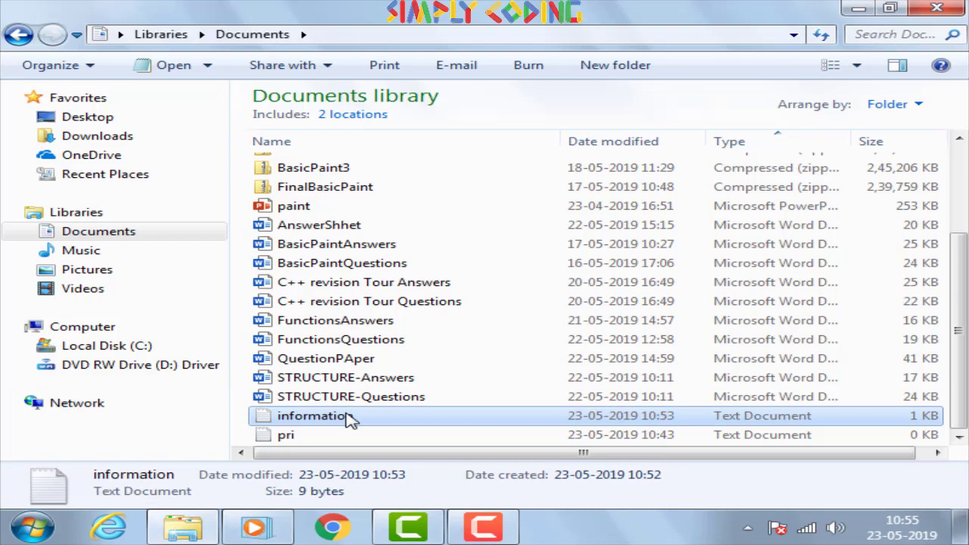
pyautogui.rightClick(349, 420)
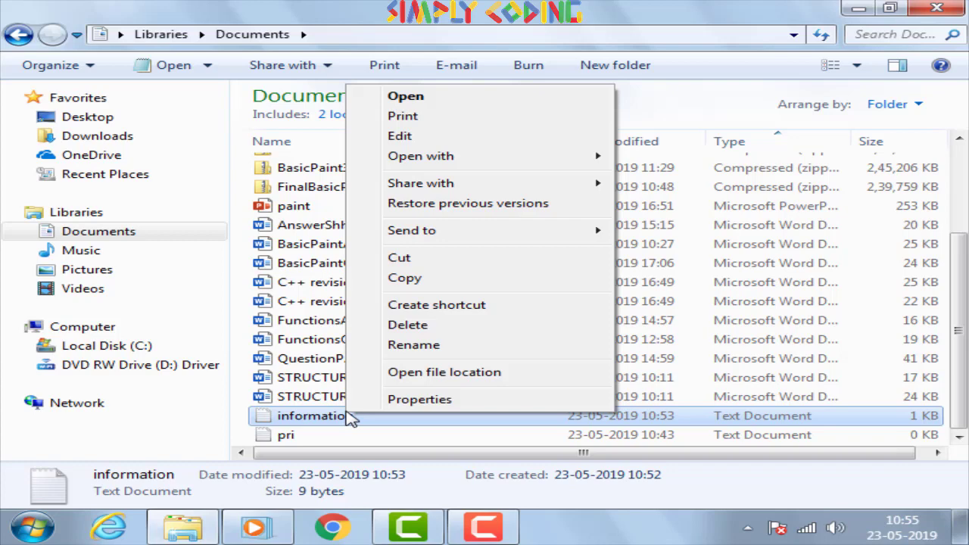
pyautogui.click(437, 403)
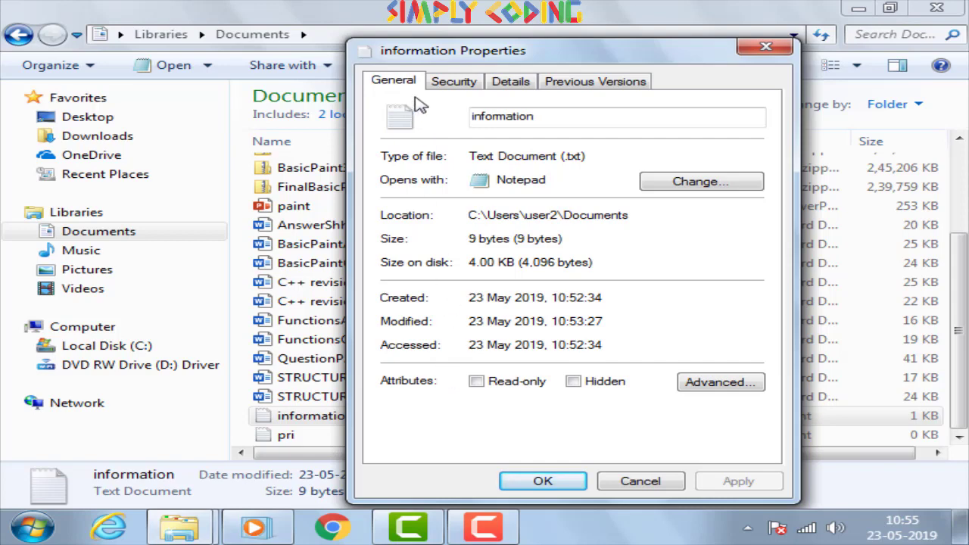
pyautogui.click(463, 83)
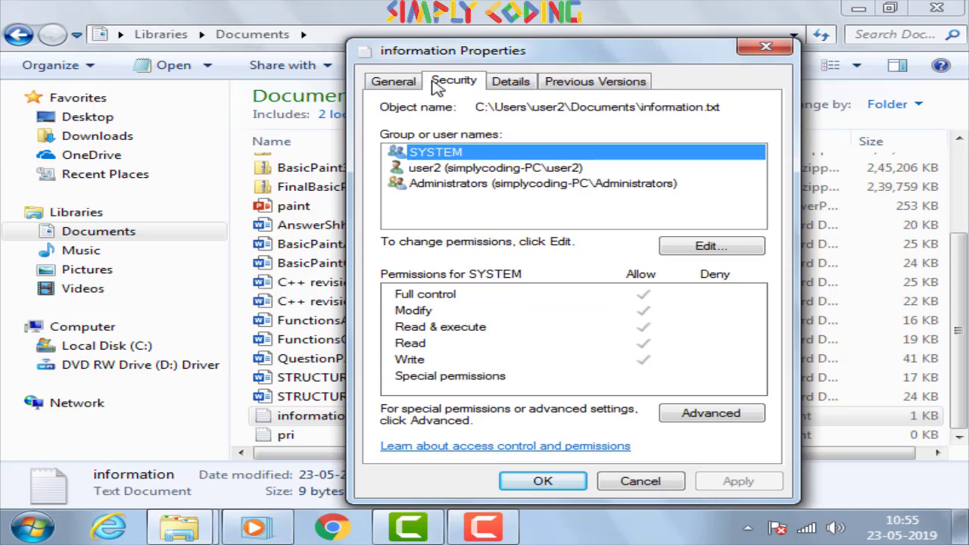
pyautogui.click(384, 87)
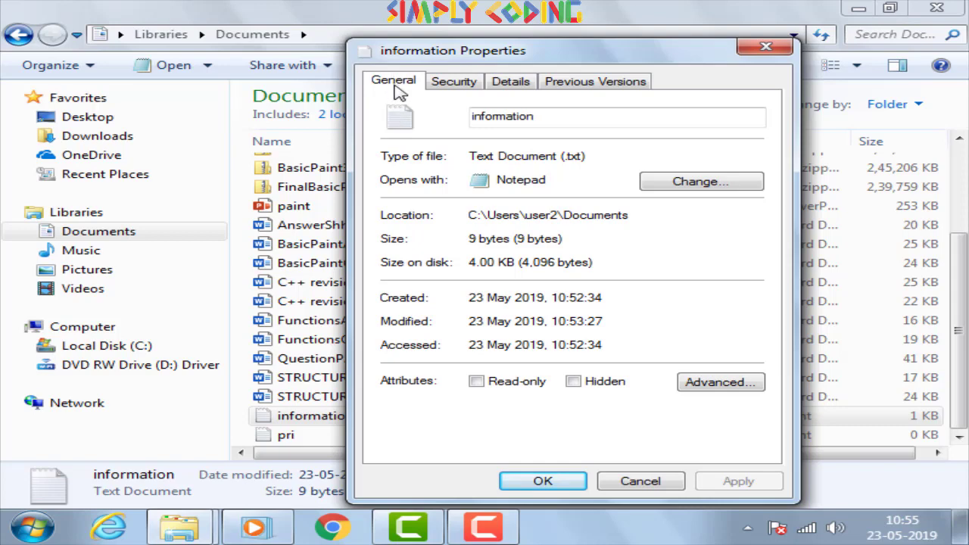
pyautogui.click(626, 484)
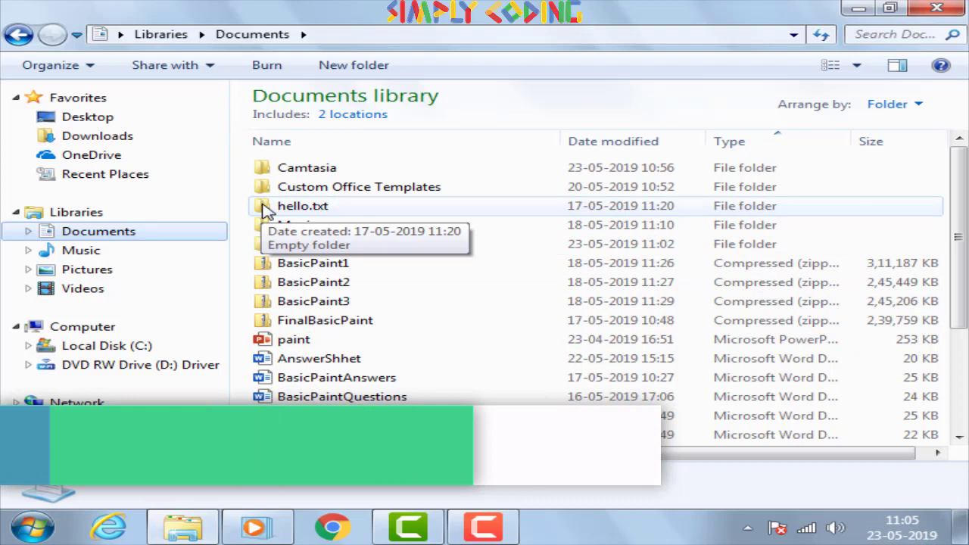
# Cut the hello.txt folder from Documents and paste it into Local Disk (C:).
pyautogui.click(266, 208)
pyautogui.rightClick(358, 214)
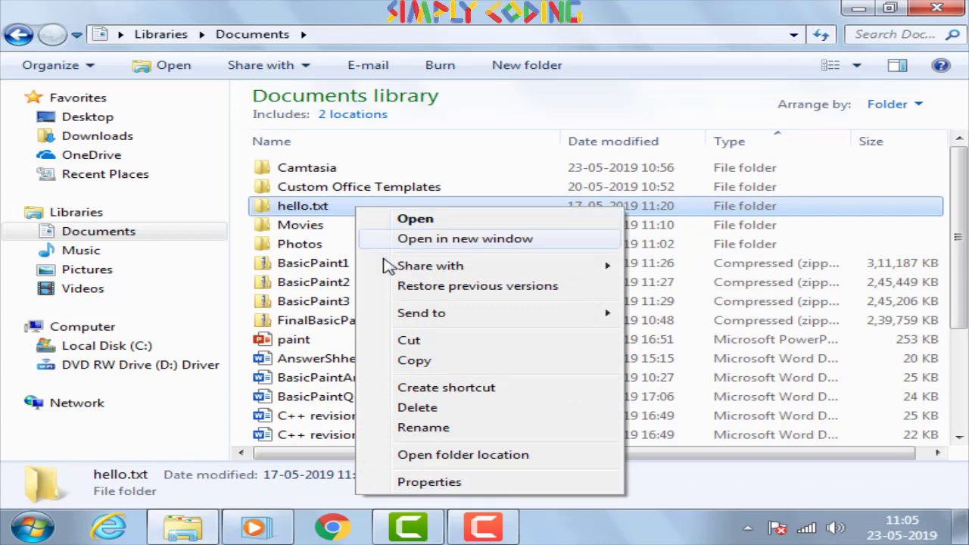
pyautogui.click(410, 341)
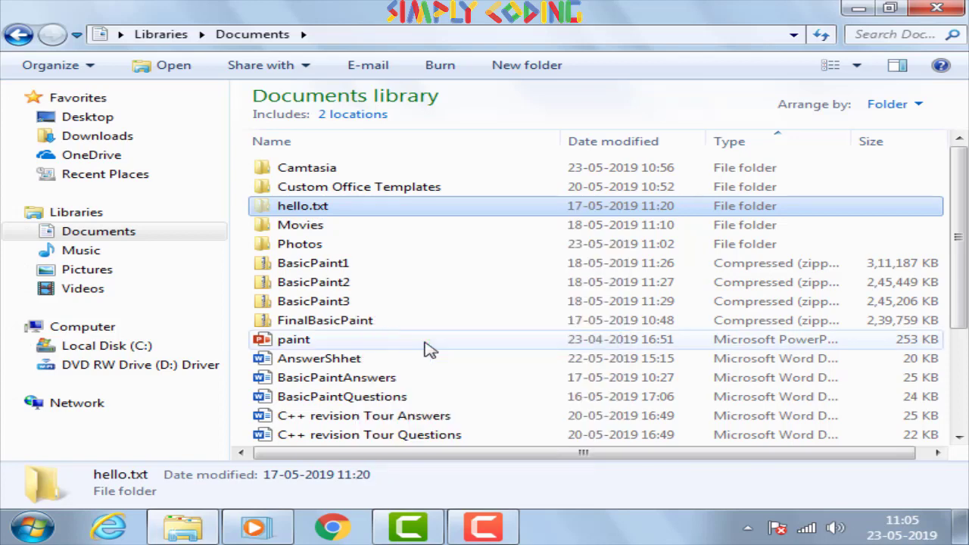
pyautogui.click(139, 348)
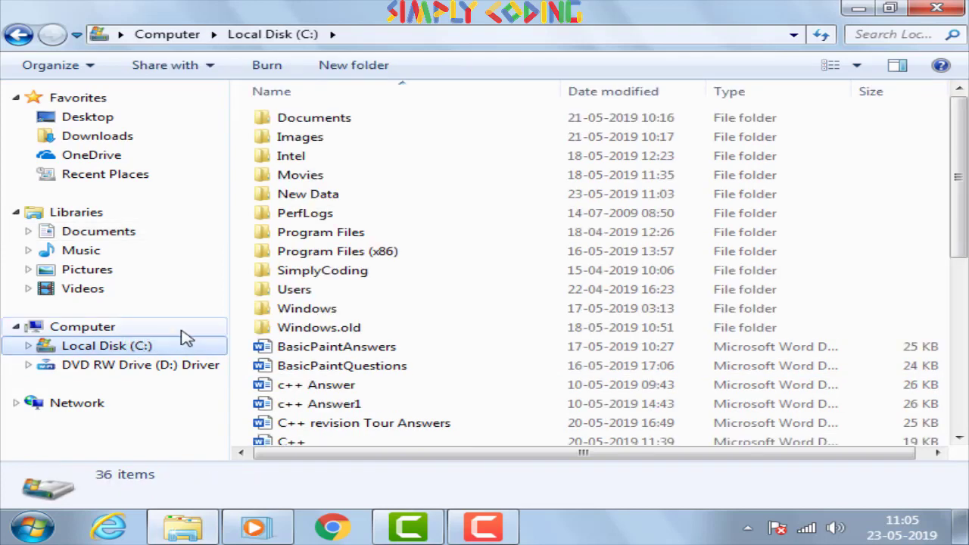
pyautogui.rightClick(448, 237)
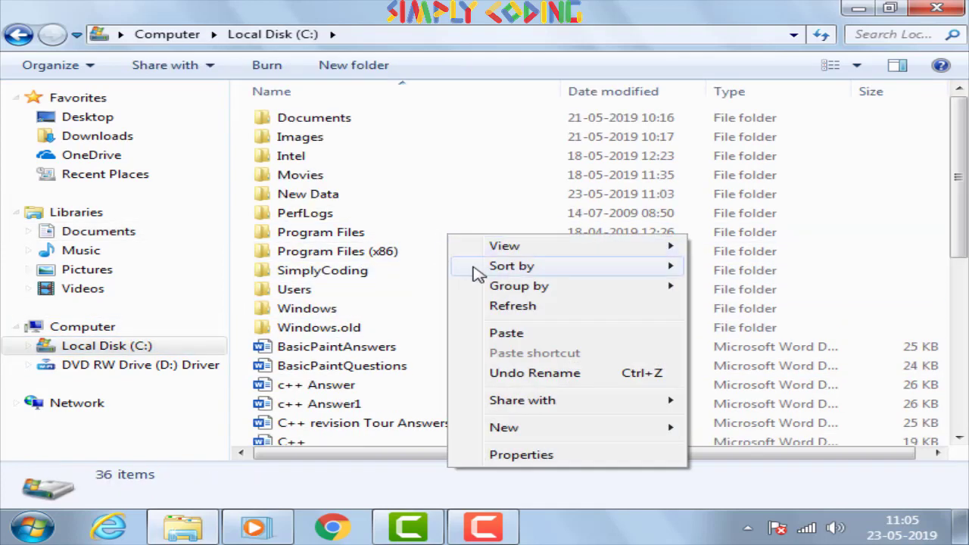
pyautogui.click(496, 336)
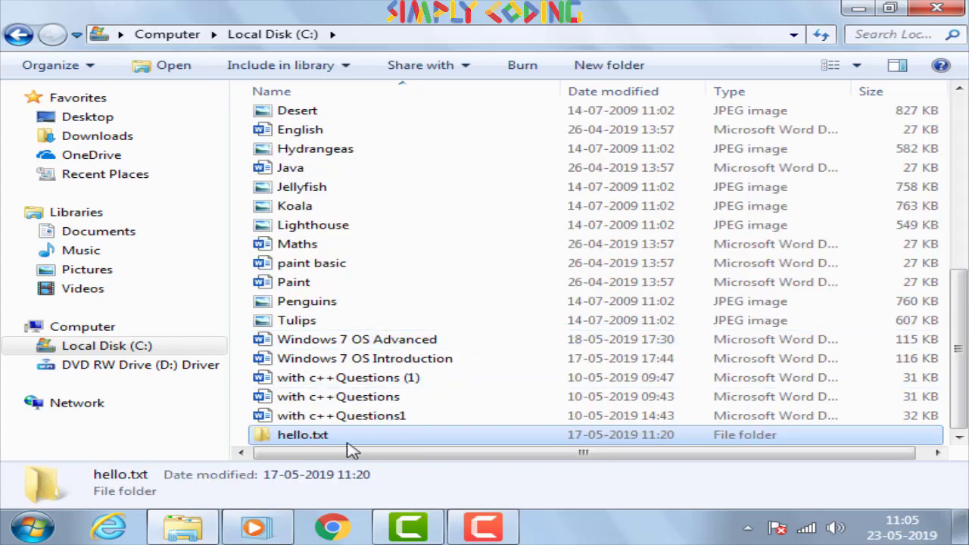
pyautogui.scroll(10, 402, 327)
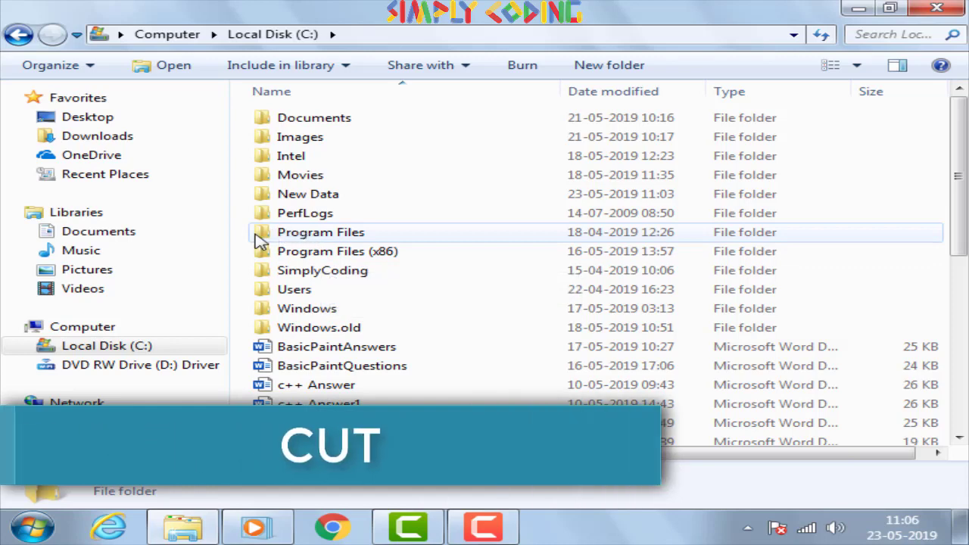
# Cut the New Data folder from Local Disk (C:) and paste it into Documents.
pyautogui.click(277, 197)
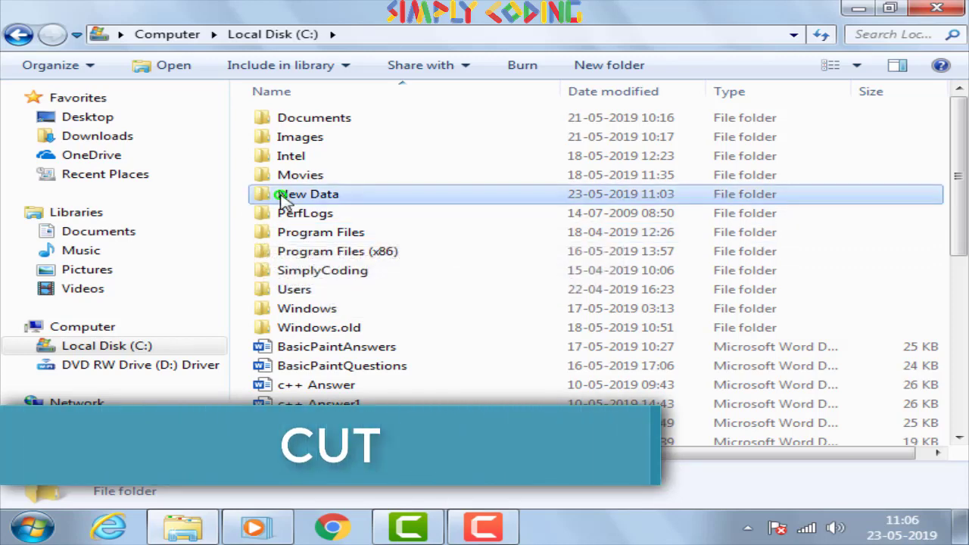
pyautogui.rightClick(349, 200)
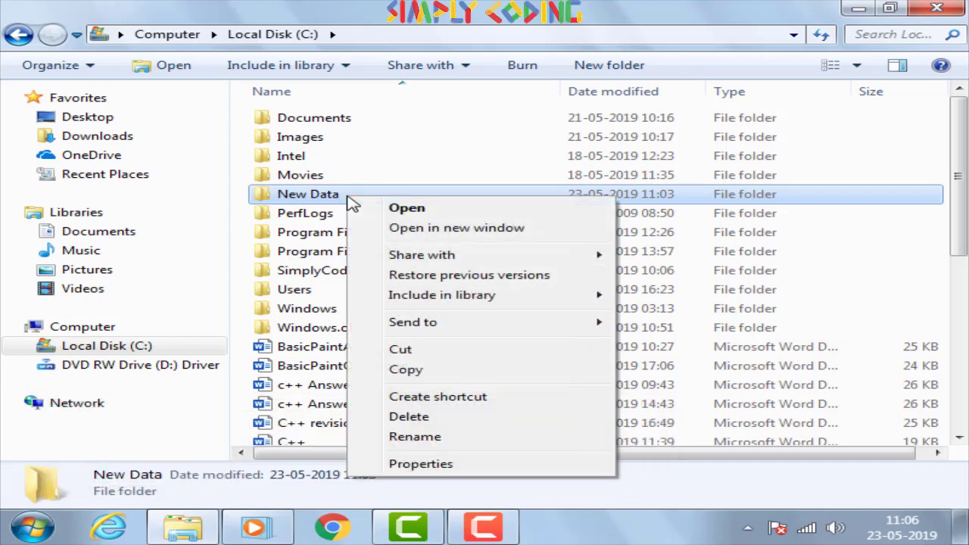
pyautogui.click(397, 348)
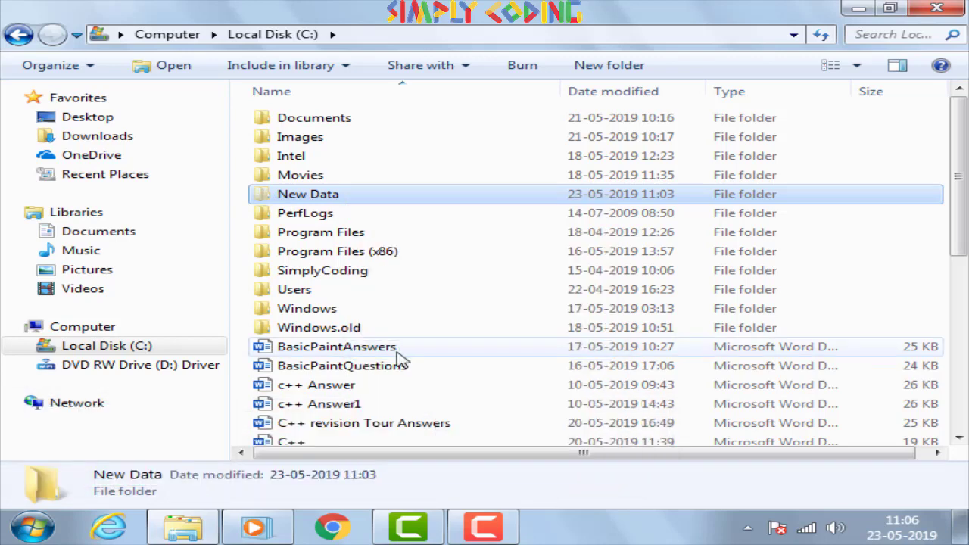
pyautogui.click(114, 236)
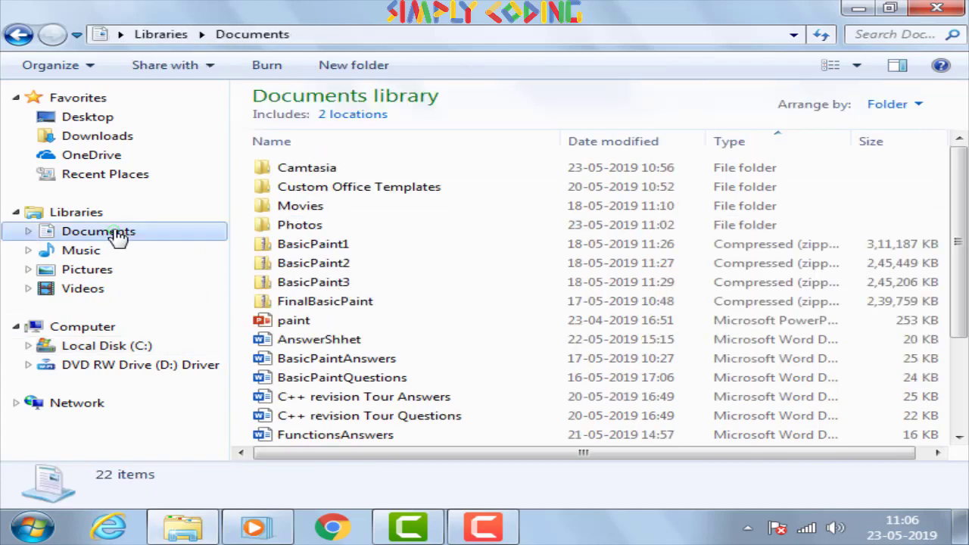
pyautogui.rightClick(405, 226)
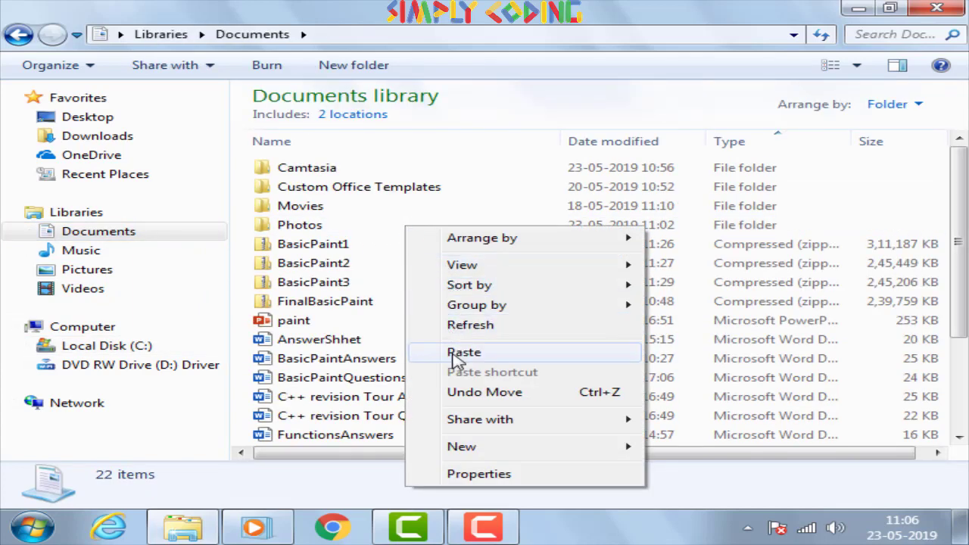
pyautogui.click(465, 353)
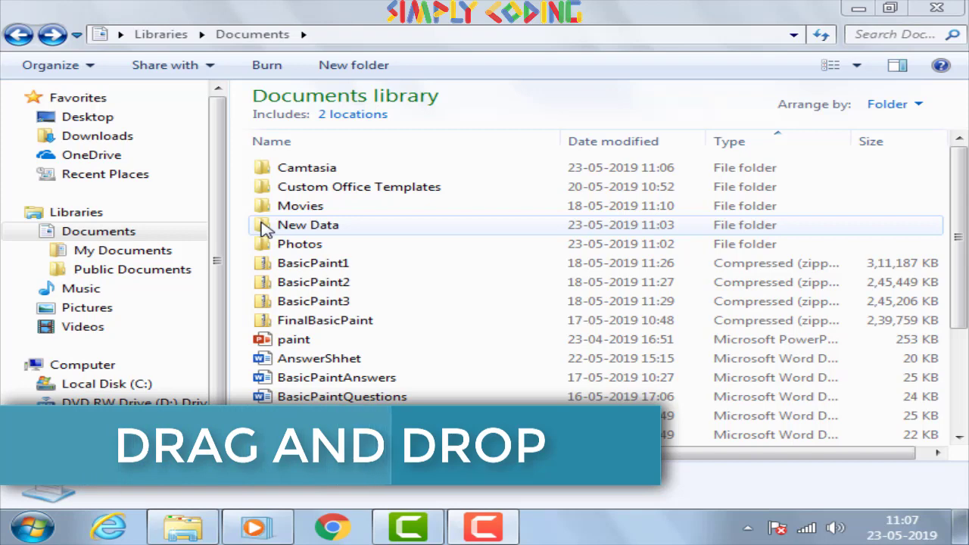
# Drag the New Data folder onto My Documents in the navigation pane.
pyautogui.click(265, 230)
pyautogui.moveTo(264, 225); pyautogui.dragTo(100, 141)
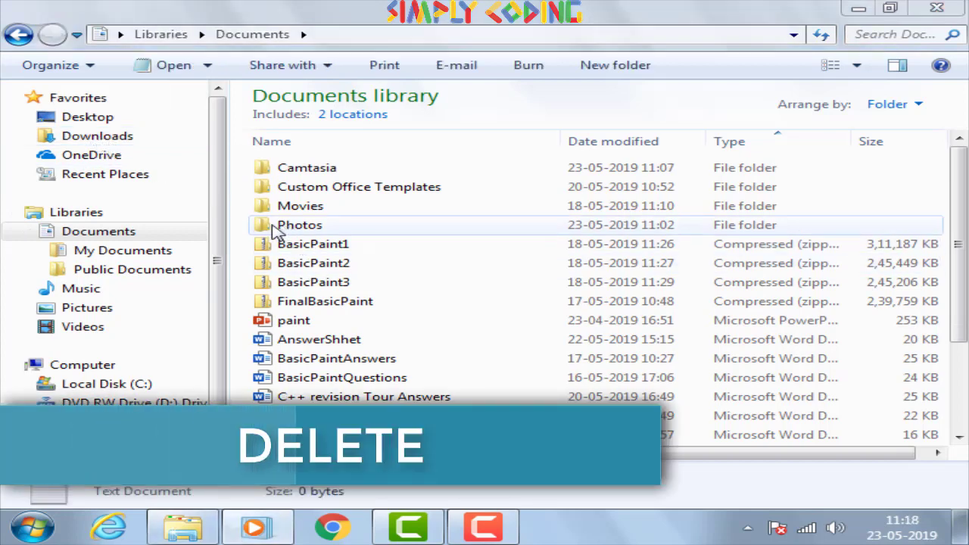
# Delete the Photos folder and confirm sending it to the Recycle Bin.
pyautogui.click(277, 226)
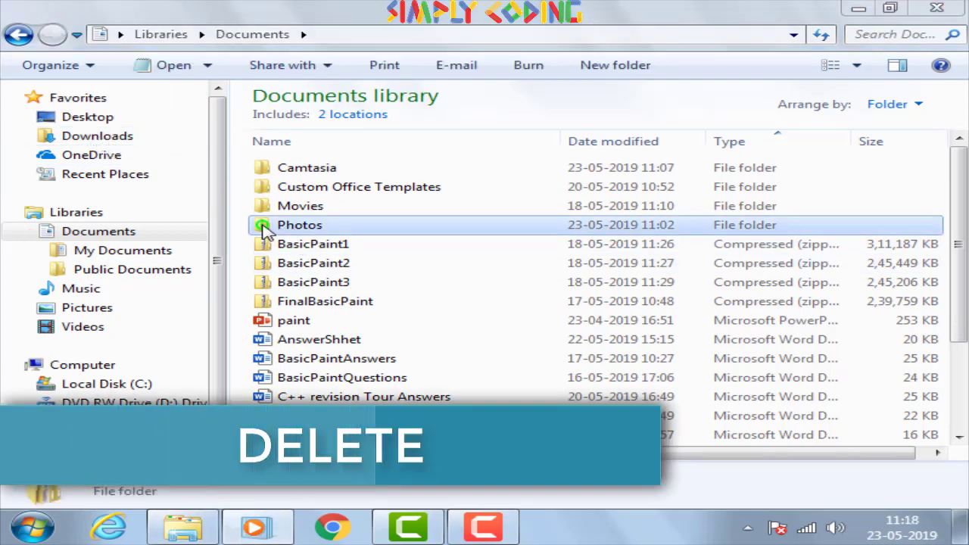
pyautogui.rightClick(318, 226)
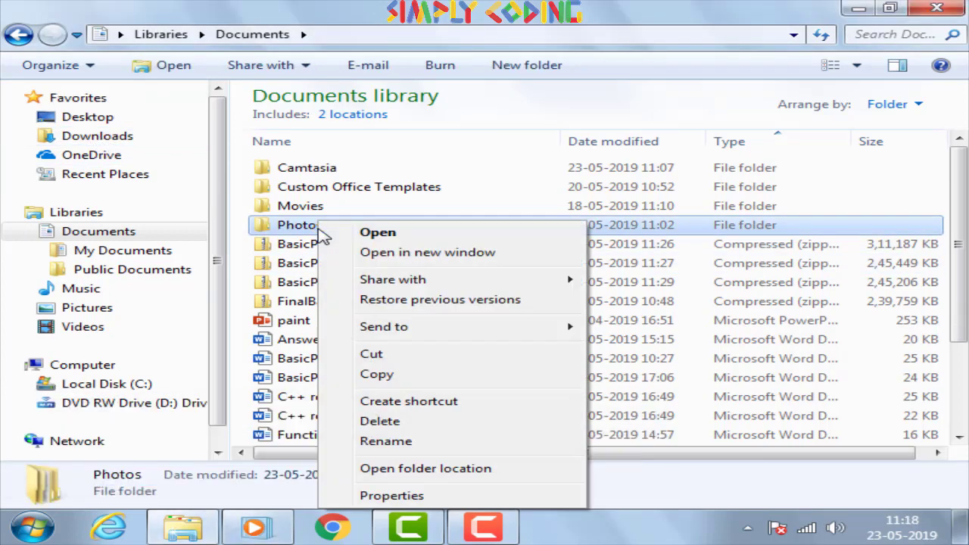
pyautogui.click(436, 425)
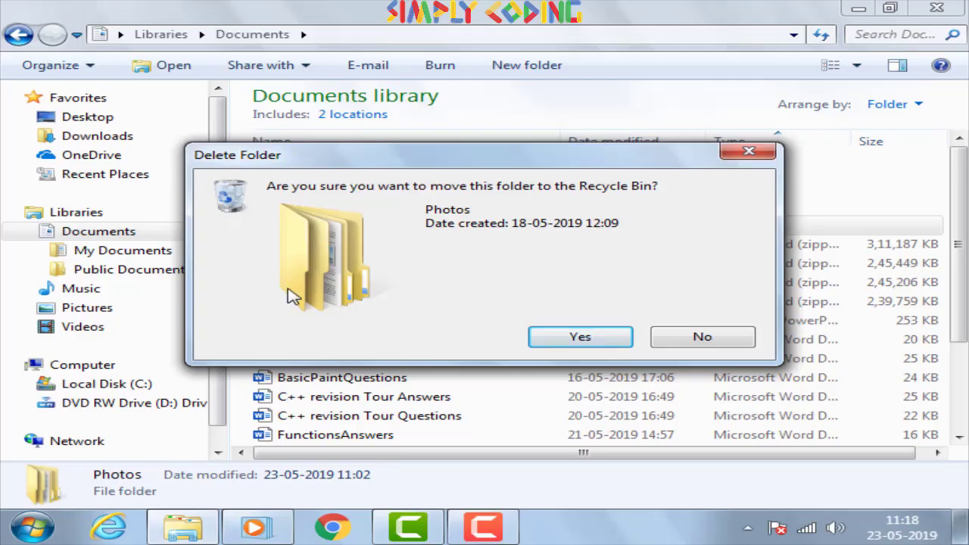
pyautogui.click(582, 337)
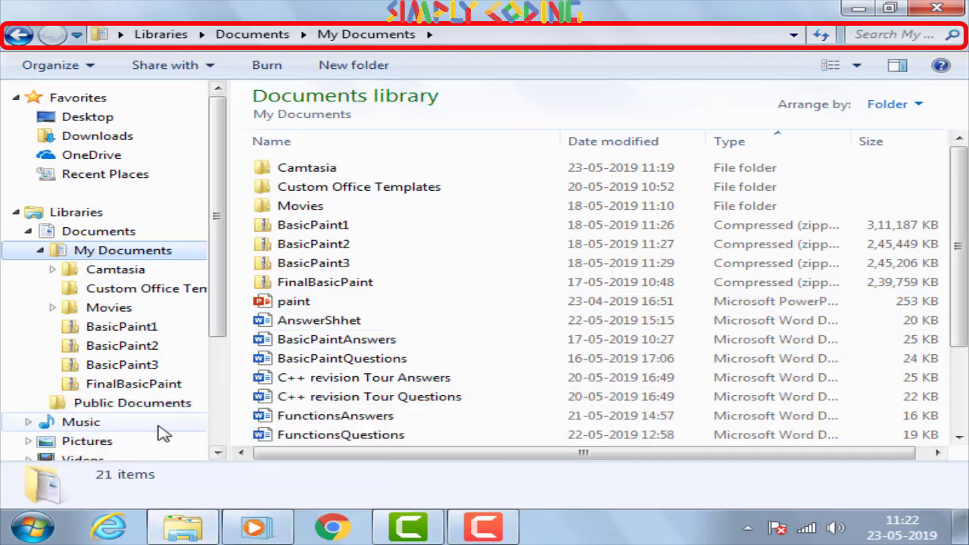
# Search Local Disk (C:) for the ? wildcard, replacing the initial 'to' query.
pyautogui.scroll(-3, 125, 317)
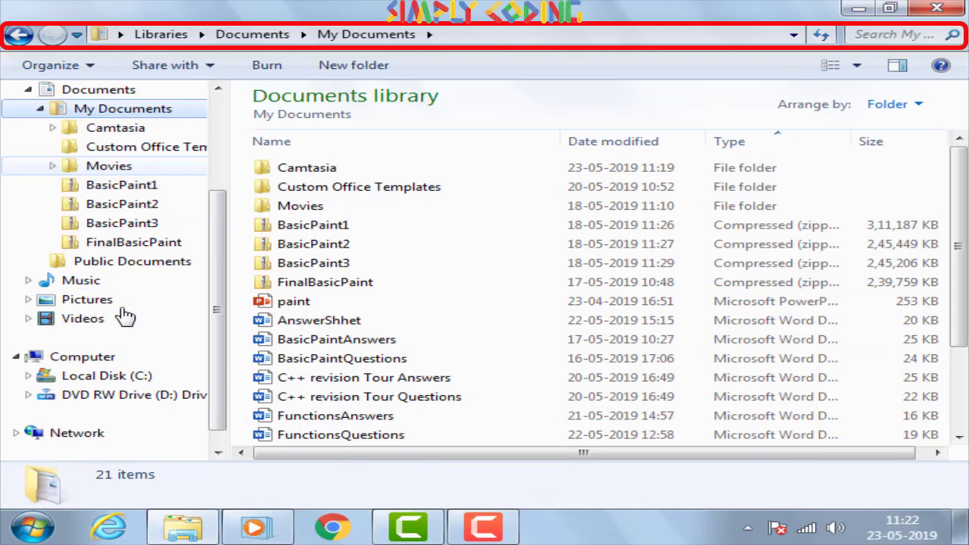
pyautogui.click(136, 379)
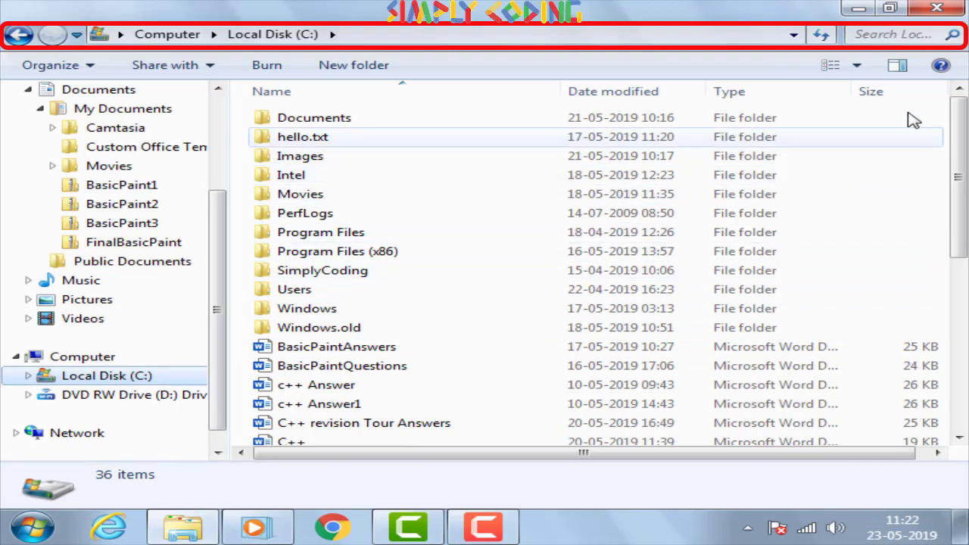
pyautogui.click(878, 34)
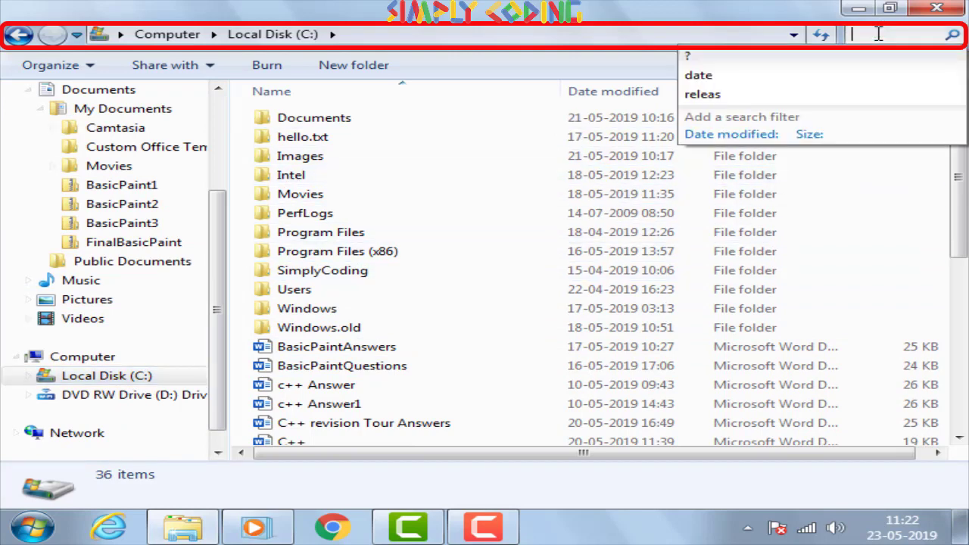
pyautogui.write('to')
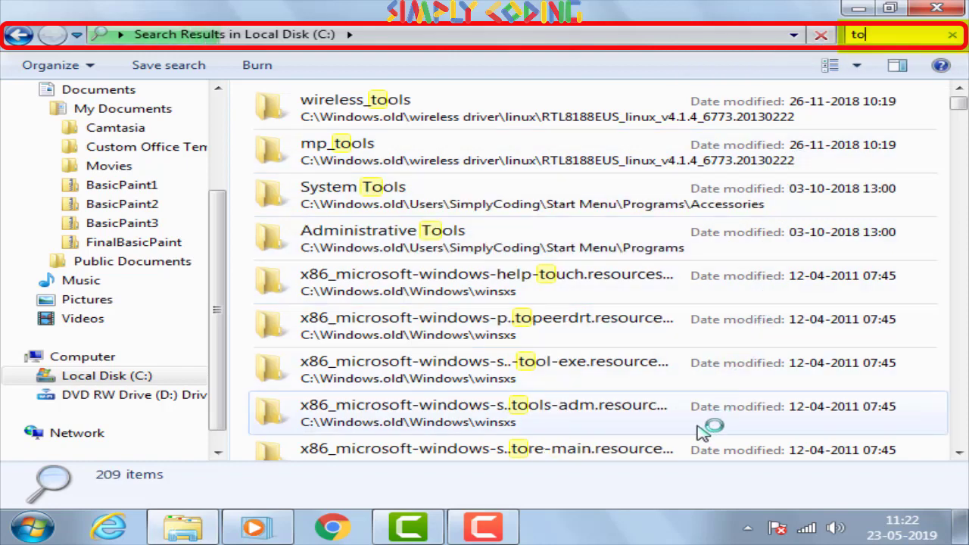
pyautogui.click(875, 34)
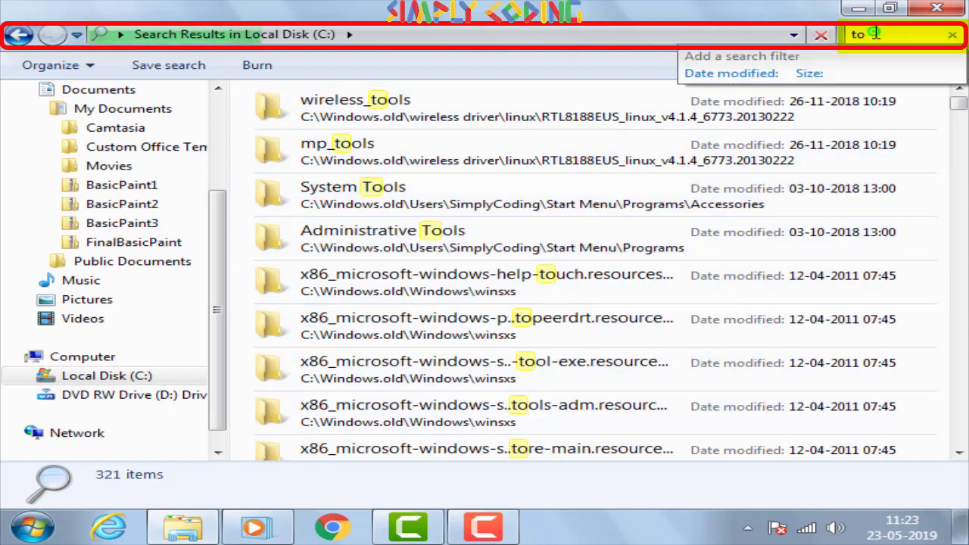
pyautogui.press('BackSpace')
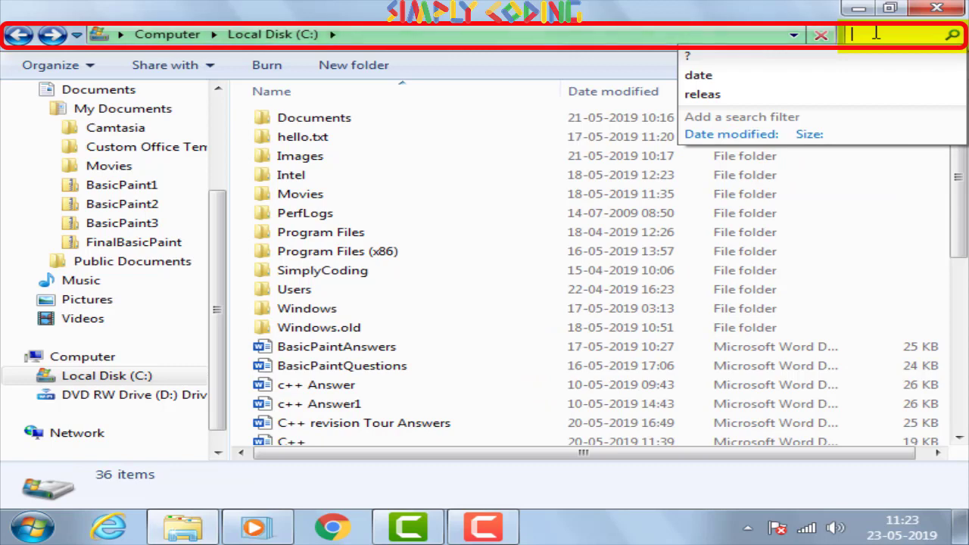
pyautogui.write('?')
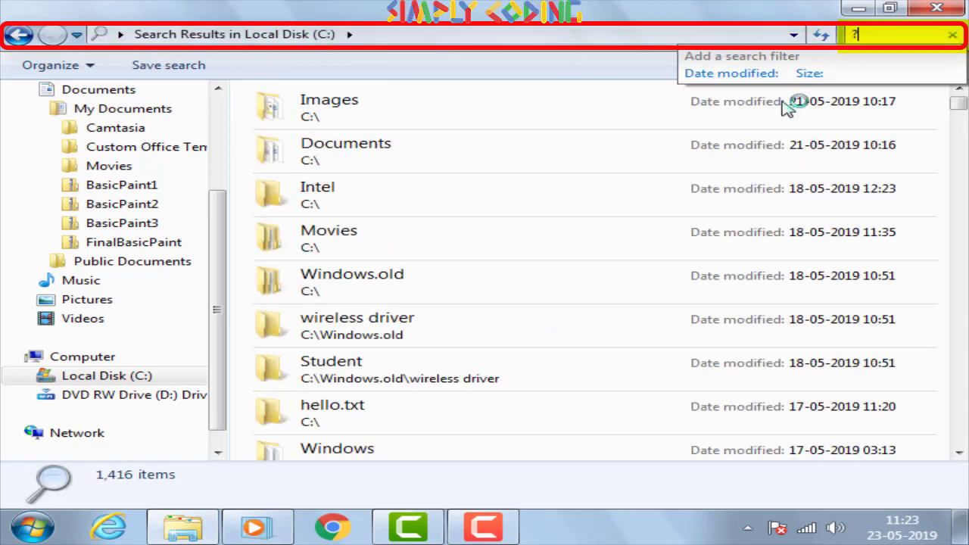